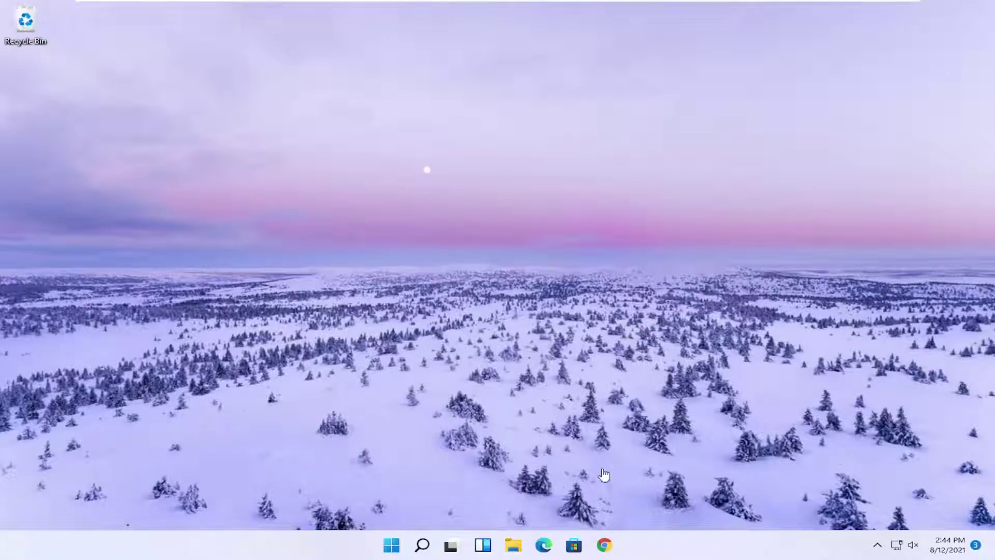
Search for regedit and launch Registry Editor as administrator, approving the UAC prompt
click(434, 550)
text(regedit)
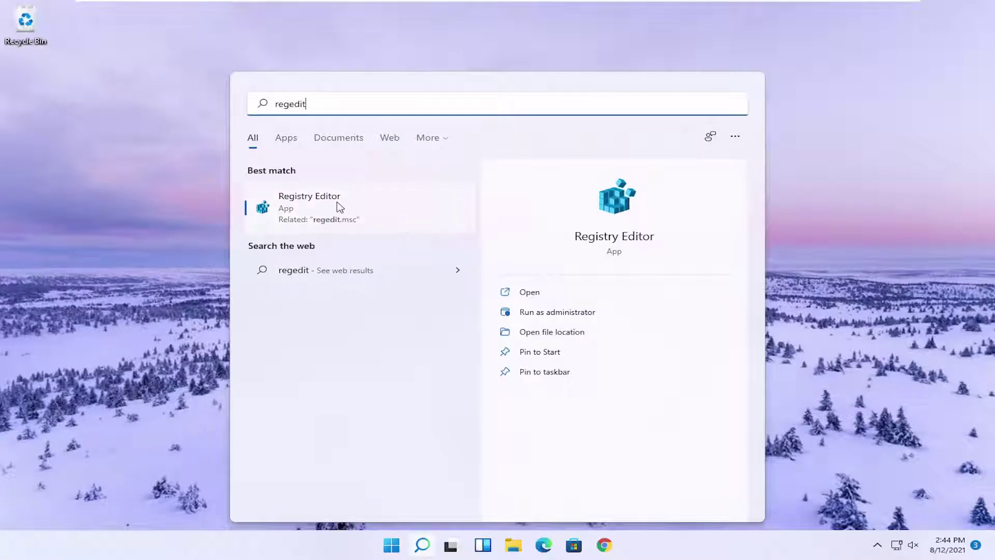
right_click(311, 210)
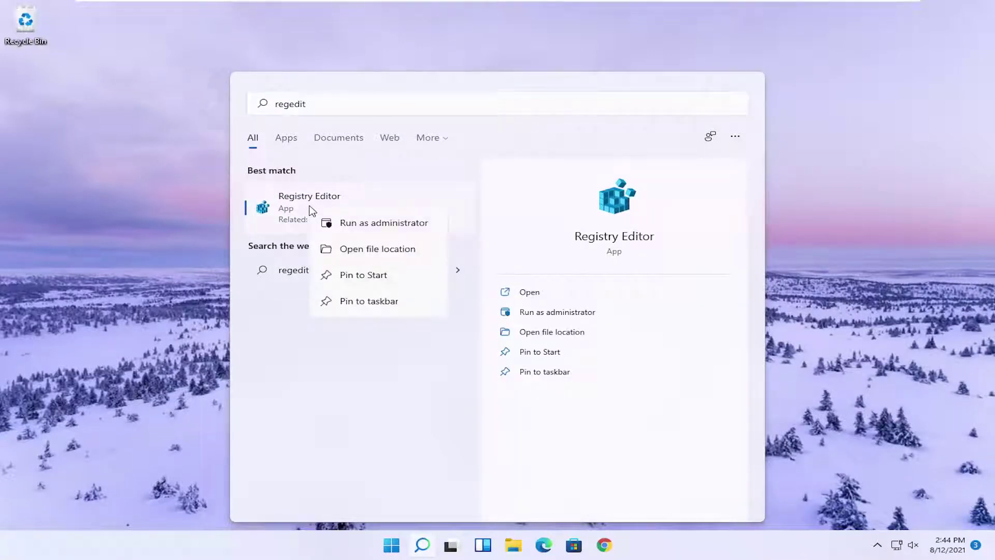
click(357, 224)
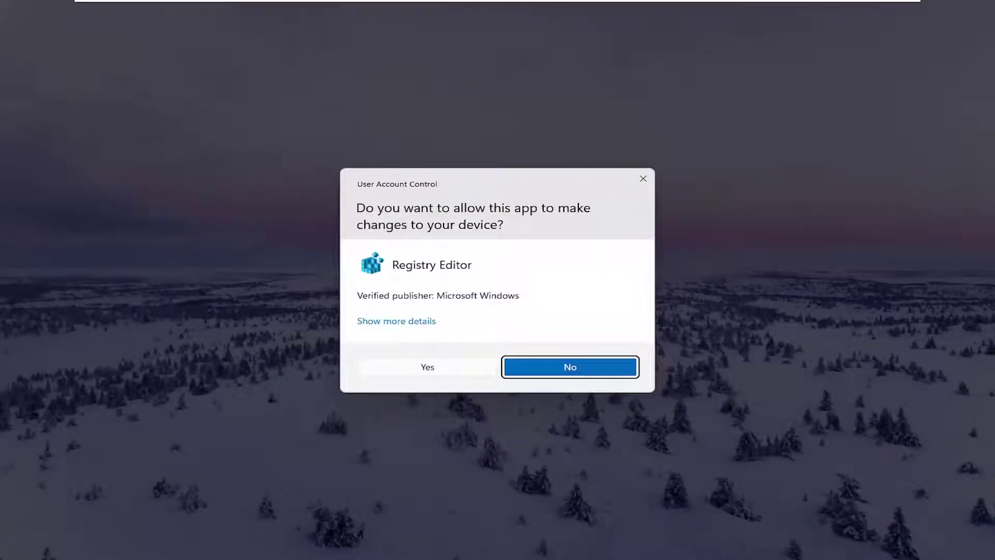
click(424, 370)
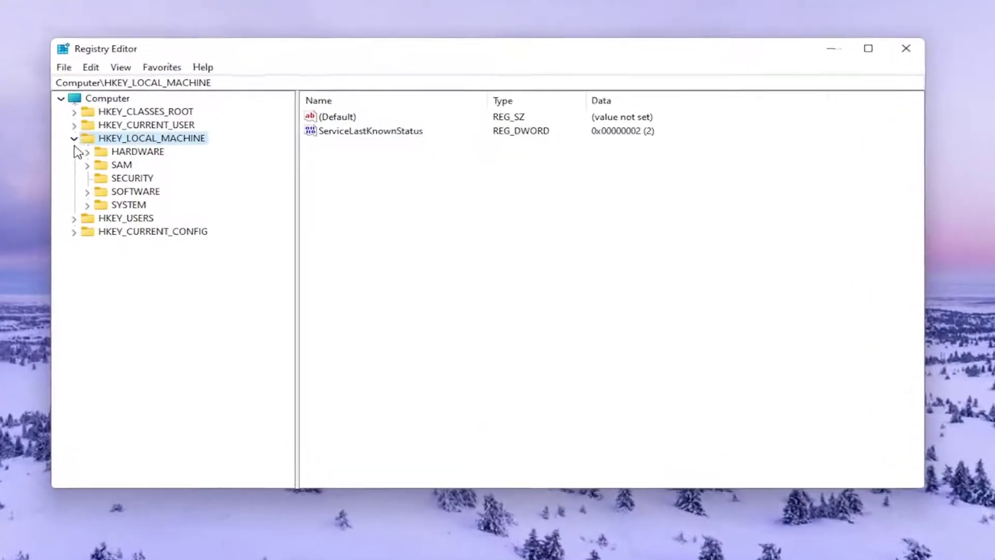
Collapse HKEY_LOCAL_MACHINE, select Computer, and cancel the Export Registry File dialog without saving
click(139, 137)
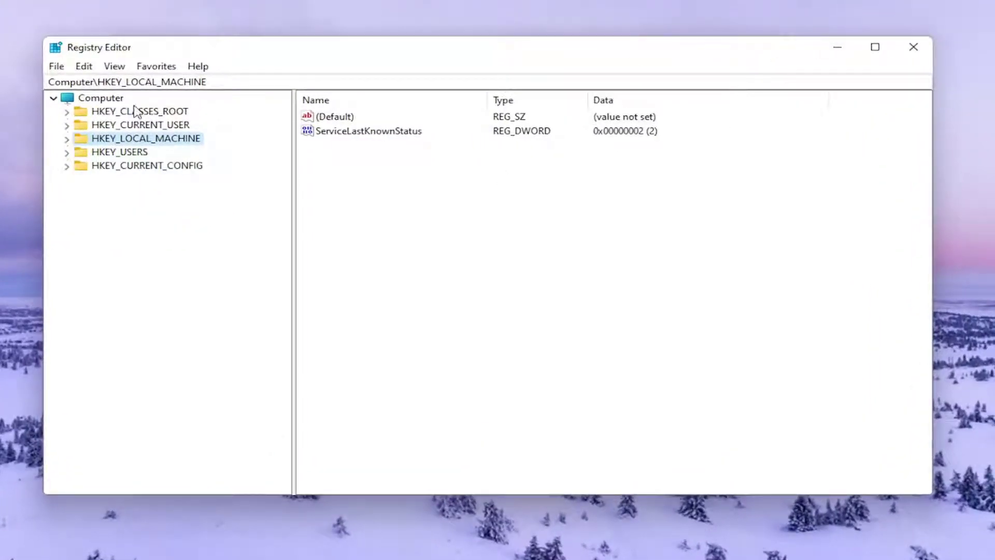
click(110, 100)
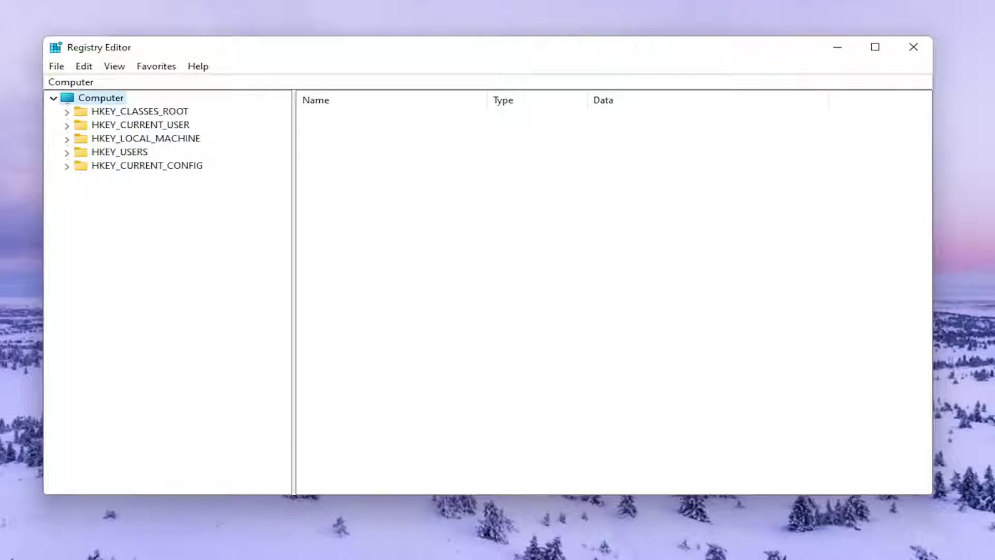
click(57, 66)
click(72, 98)
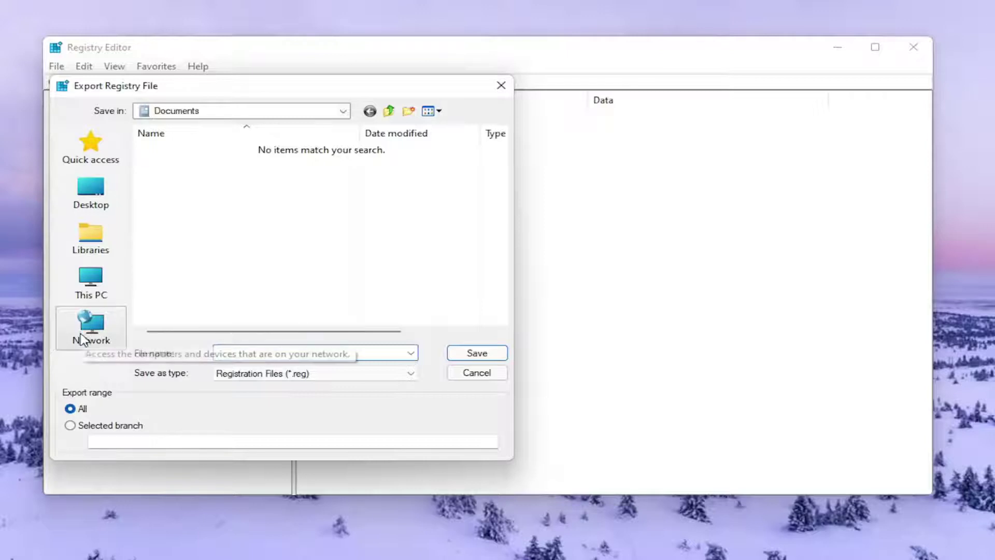
click(459, 377)
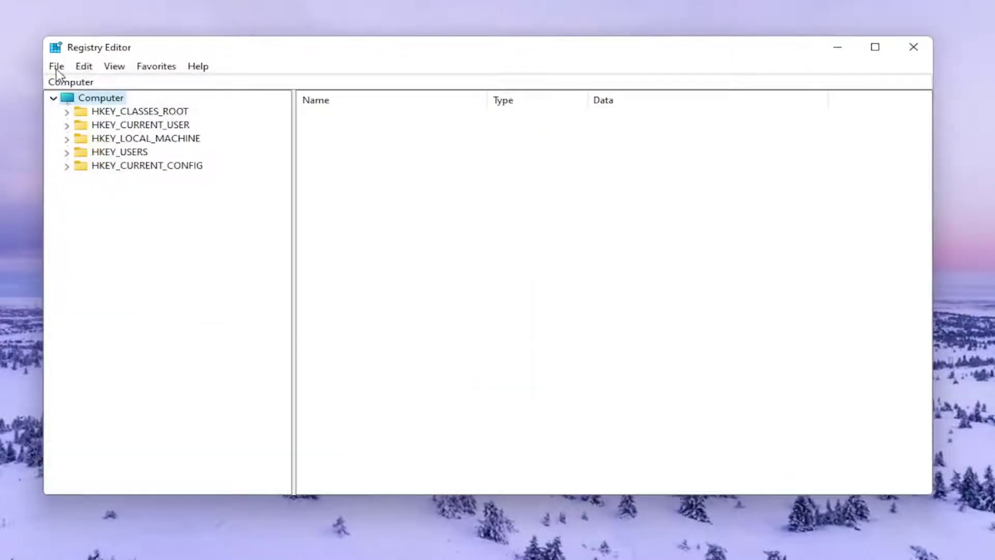
Open the Import Registry File dialog and close it without importing anything
click(56, 67)
click(78, 83)
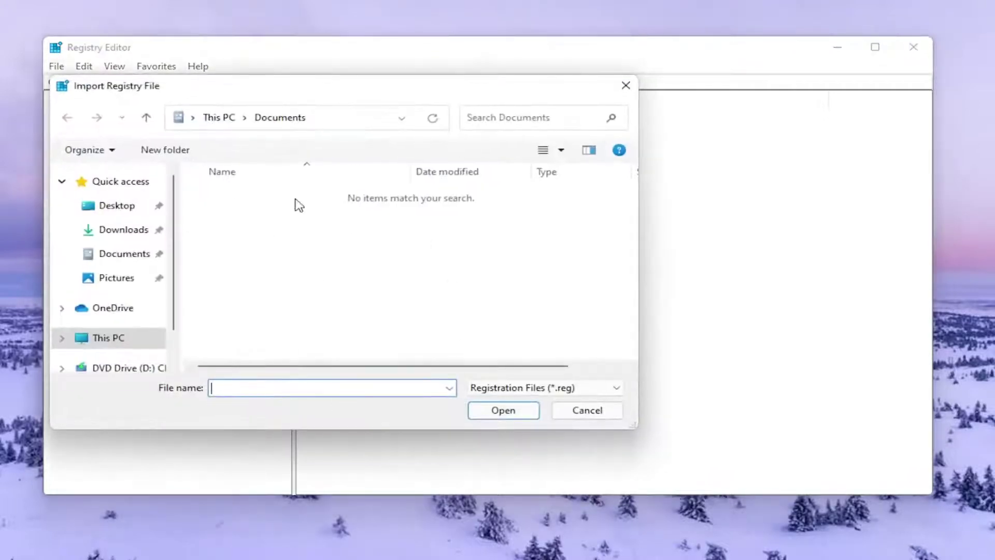
click(611, 414)
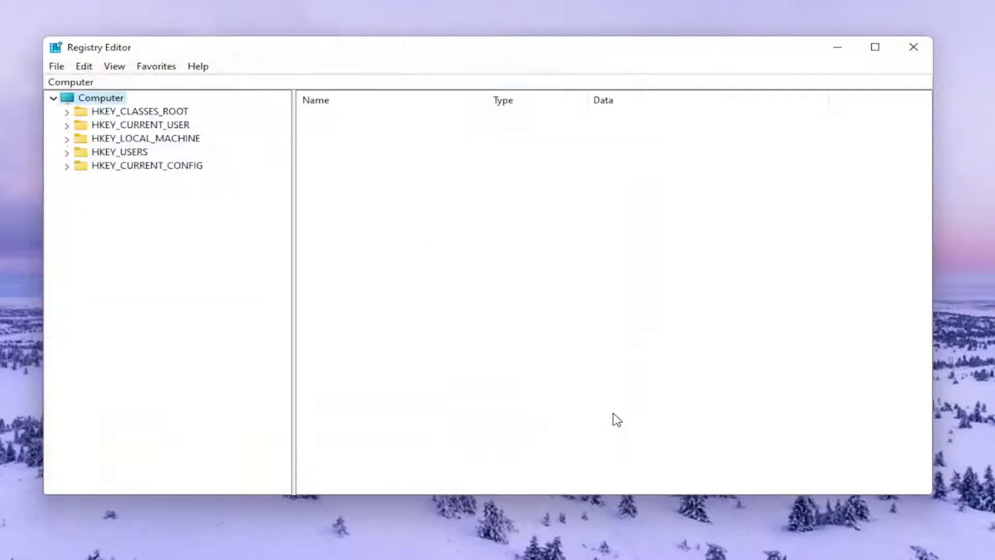
Expand HKEY_CURRENT_USER\Software\Classes and scroll down through its subkeys
double_click(156, 126)
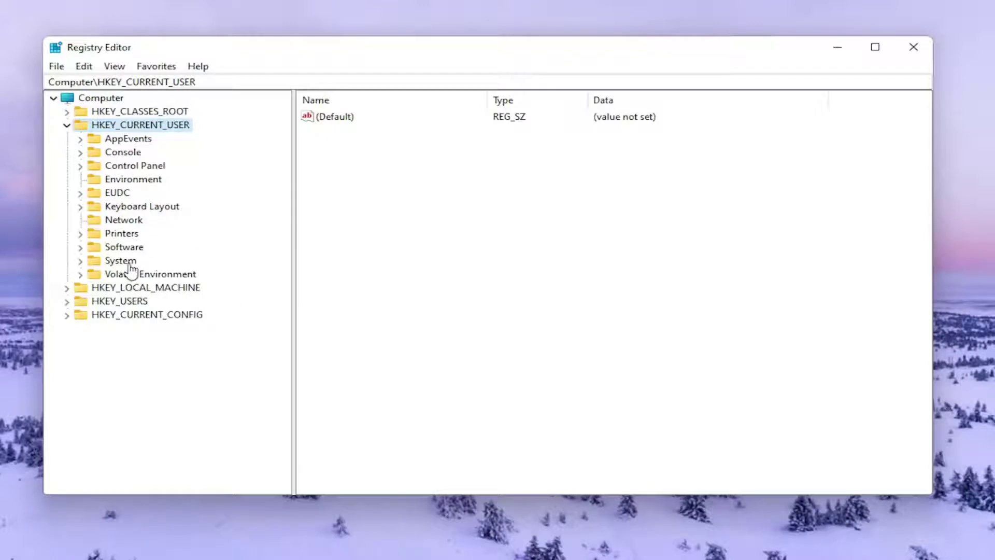
click(124, 248)
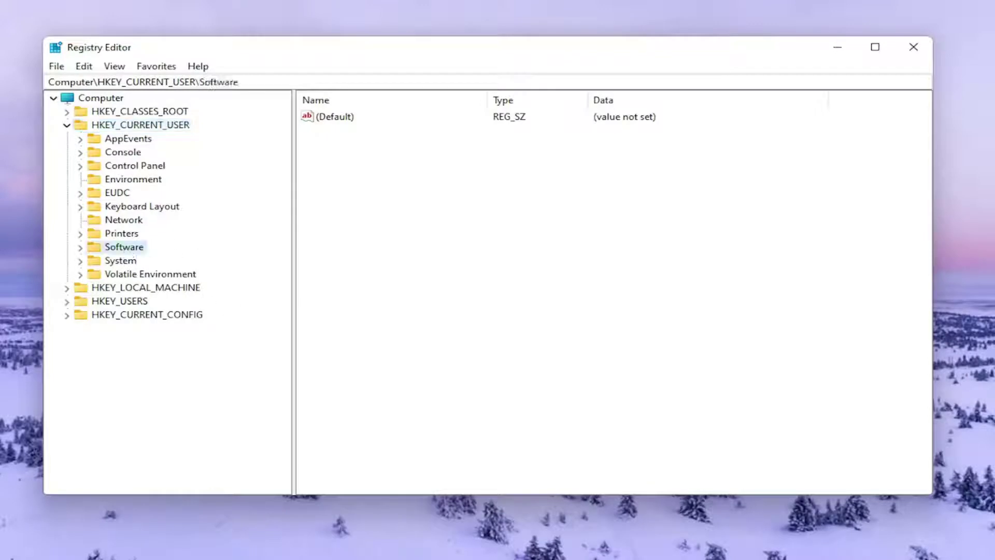
double_click(113, 249)
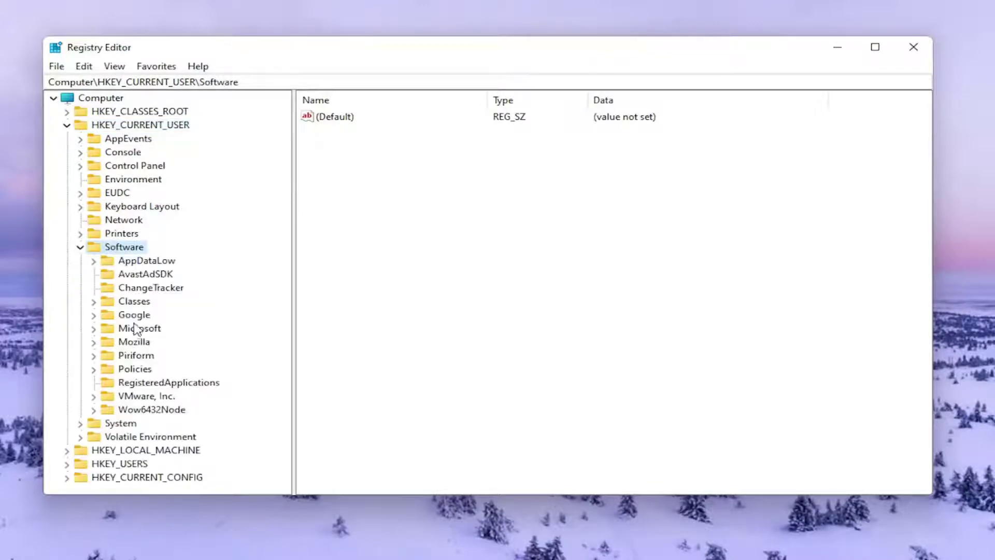
click(127, 304)
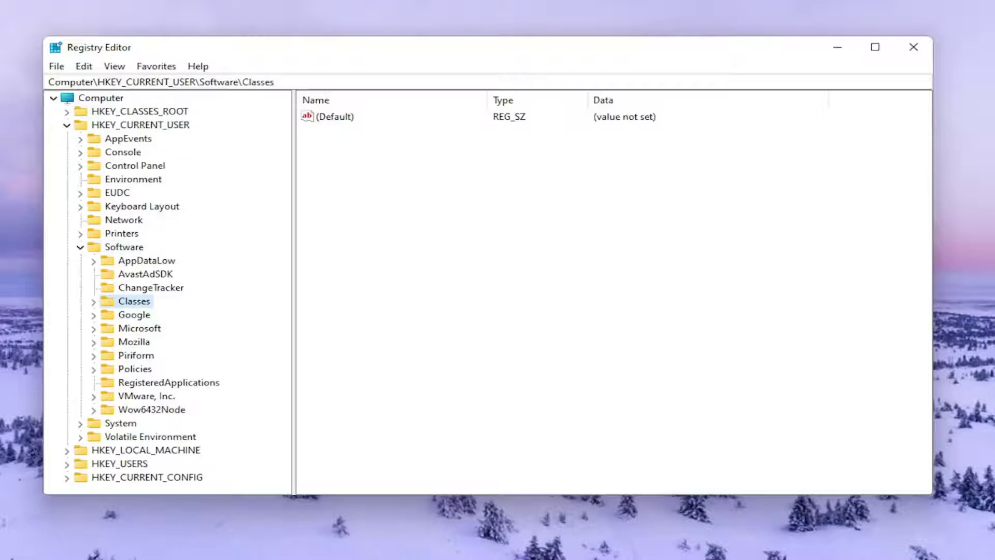
double_click(121, 301)
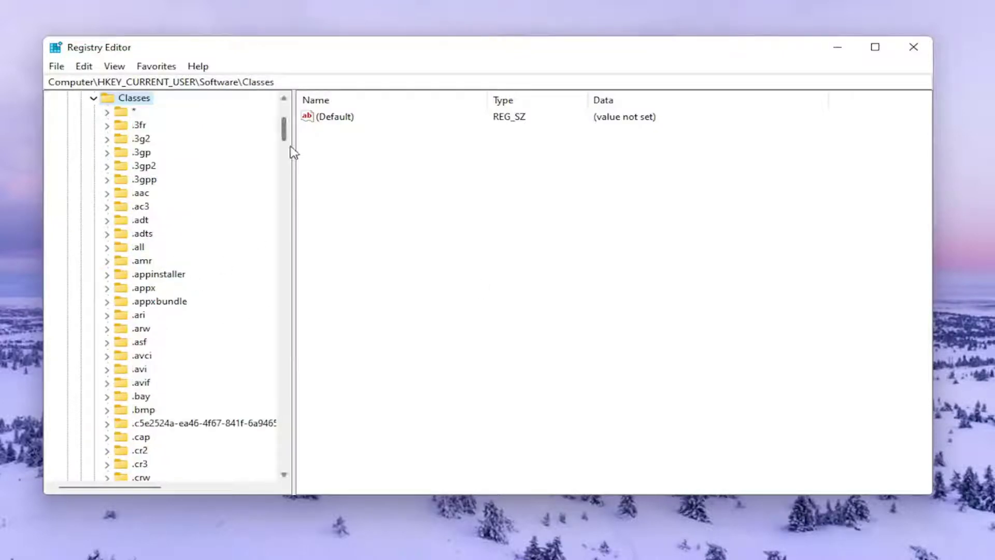
drag(285, 136, 288, 373)
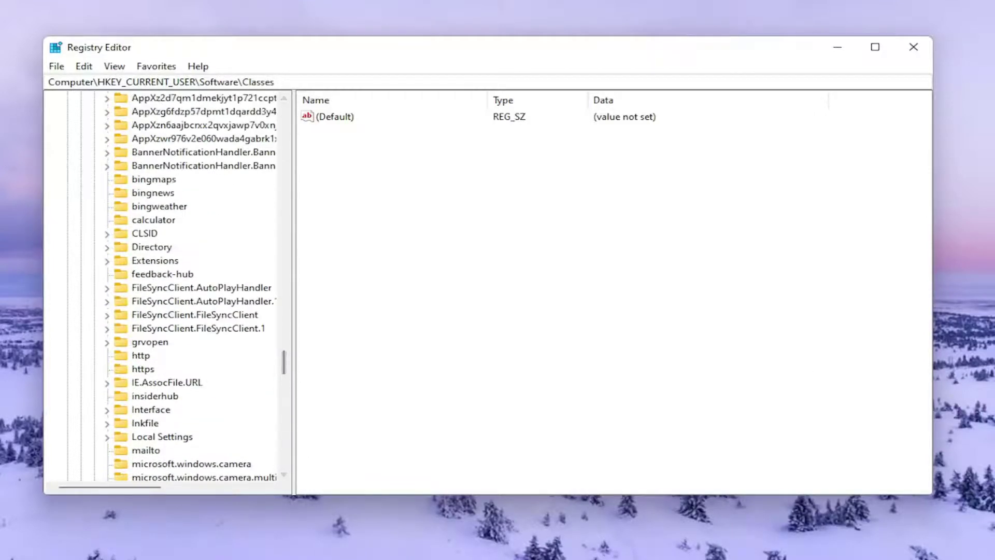
Jump to Local Settings in Classes by typing 'lo' and expand it
scroll(145, 269, up, 6)
click(171, 193)
text(lo)
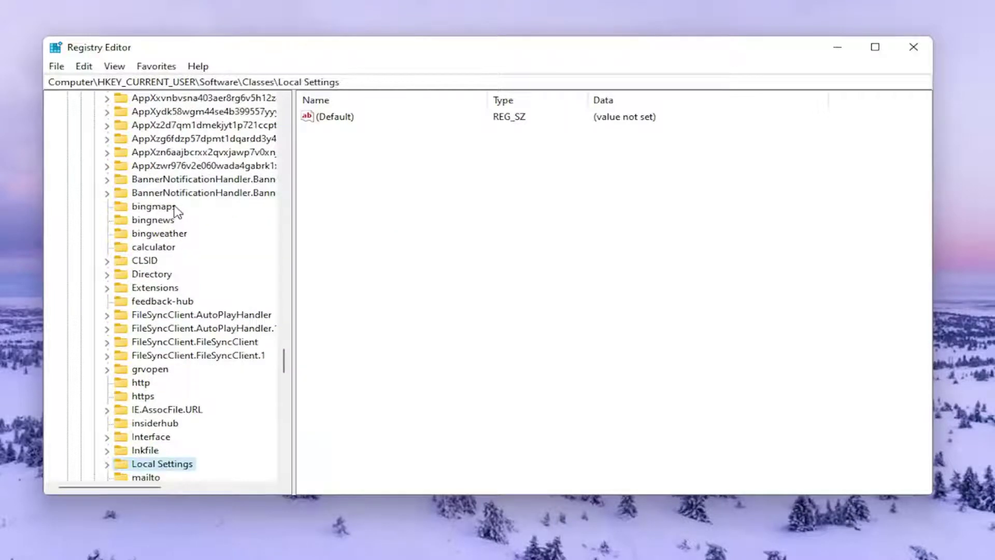
scroll(176, 218, up, 1)
scroll(176, 311, down, 4)
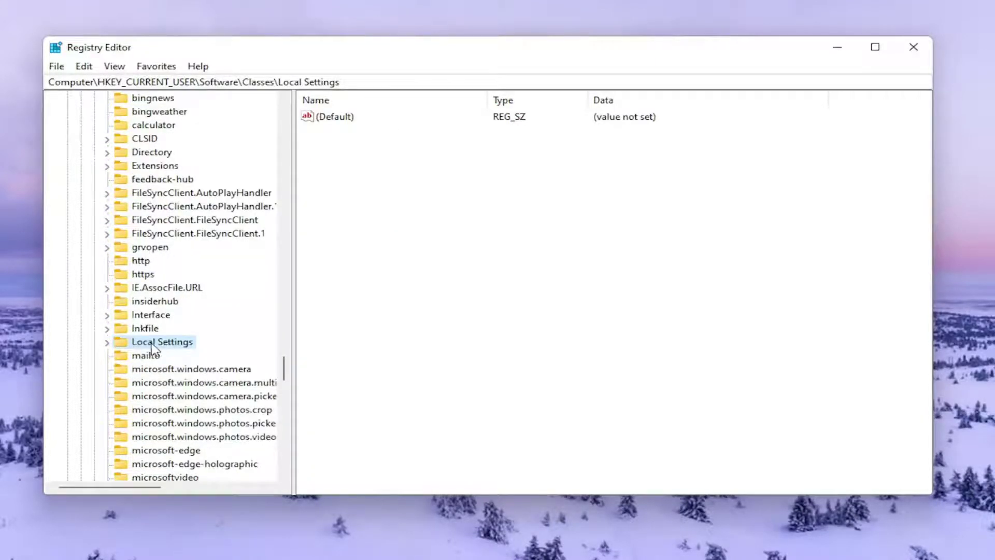
double_click(136, 343)
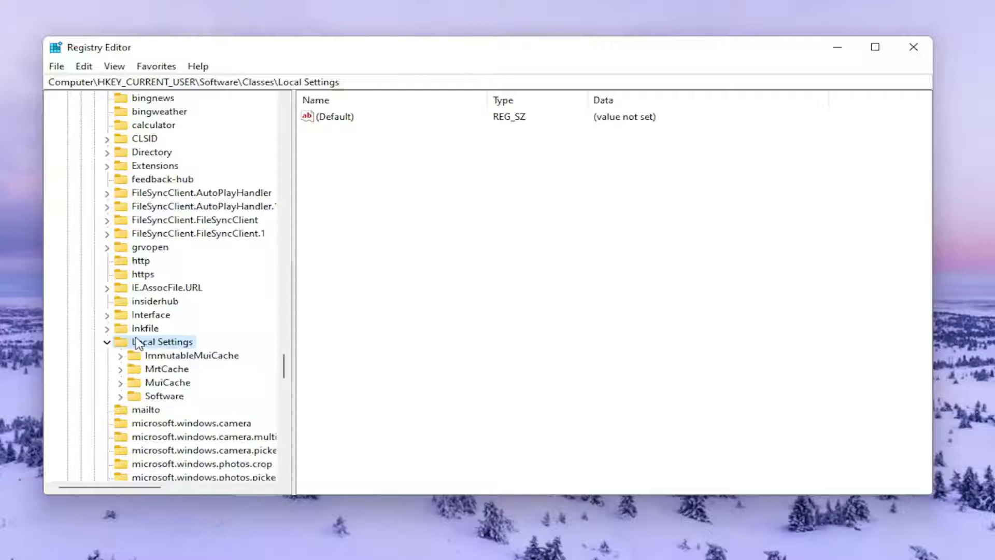
Expand Software, Microsoft, Windows and Shell to reveal BagMRU and Bags, widening the tree pane
click(155, 385)
double_click(162, 395)
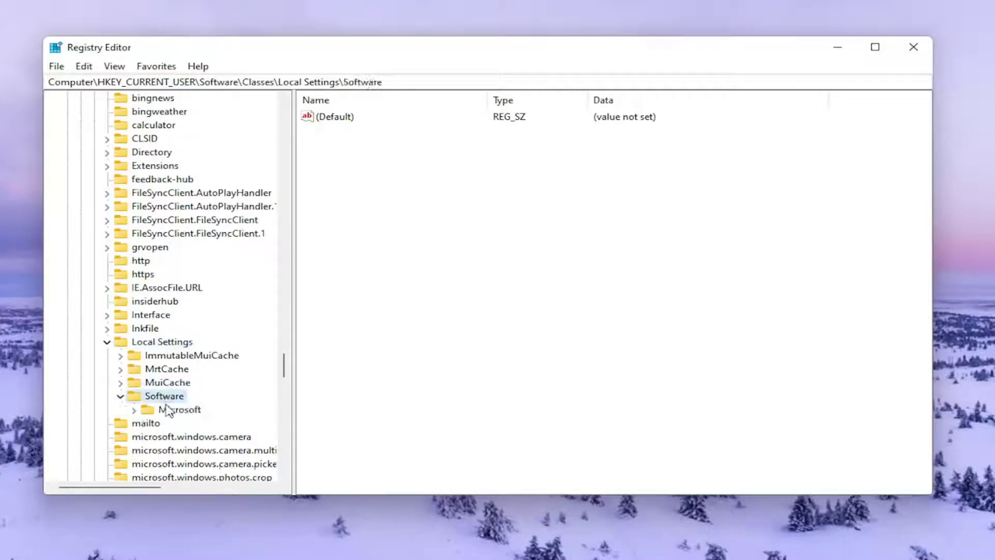
double_click(166, 412)
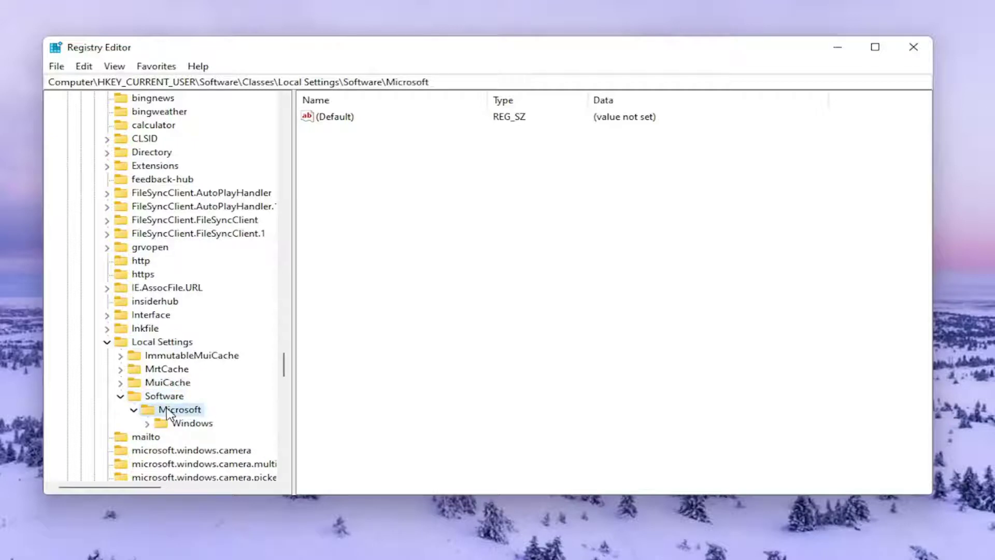
double_click(167, 426)
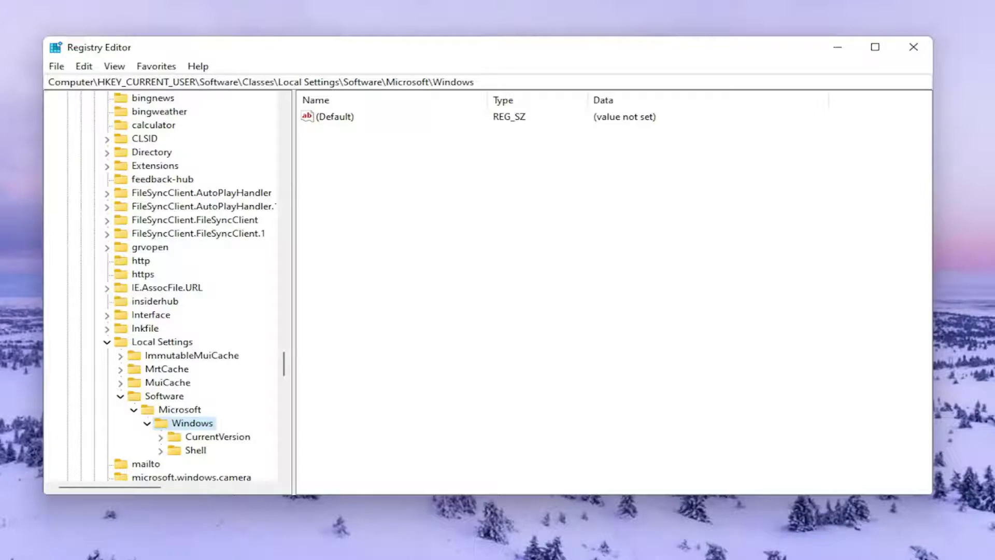
double_click(195, 449)
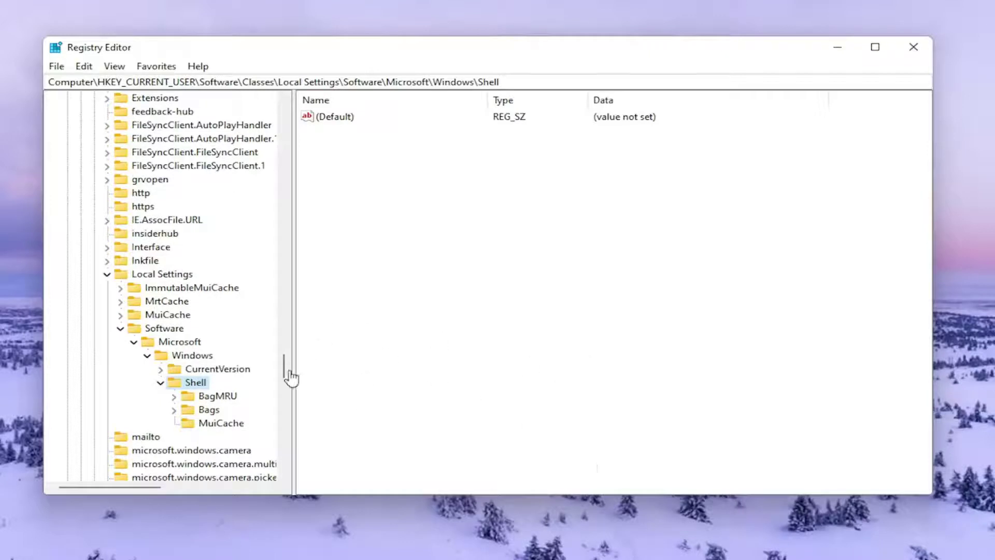
drag(291, 359, 326, 360)
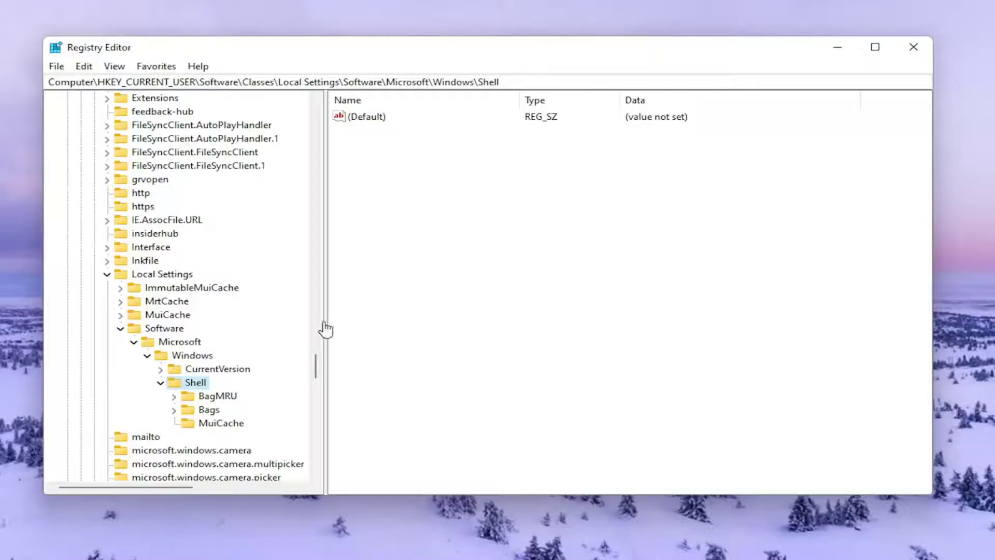
Delete the BagMRU key under Shell and confirm the deletion
click(210, 396)
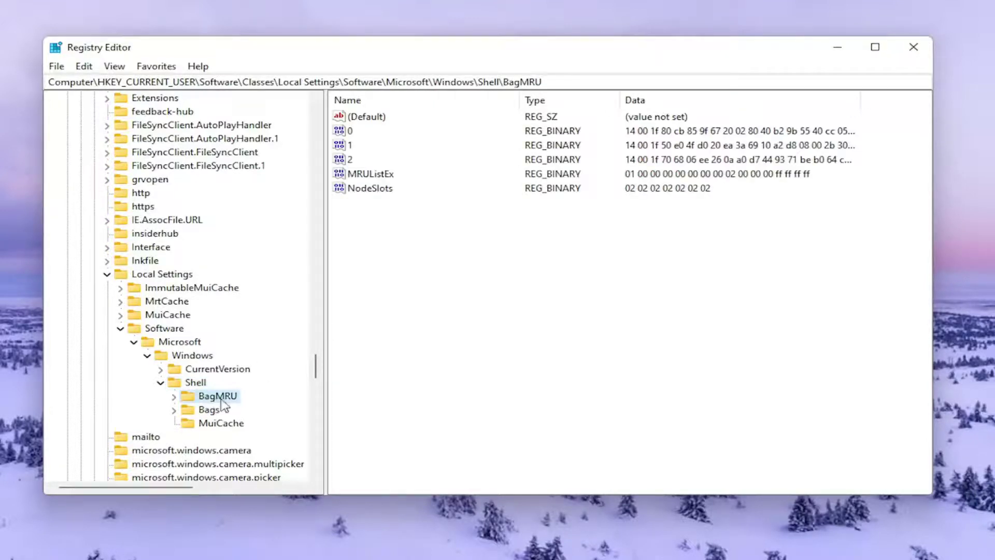
right_click(224, 398)
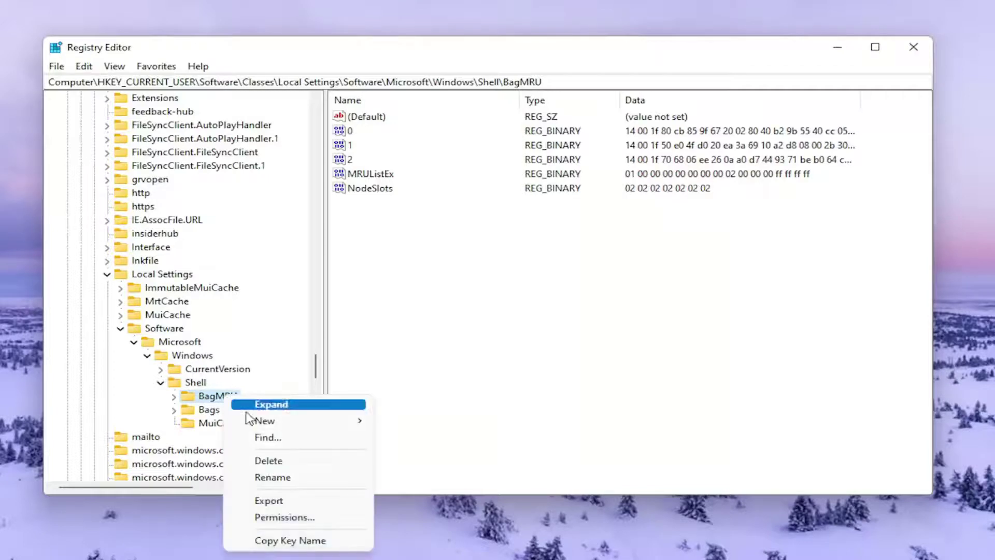
click(268, 460)
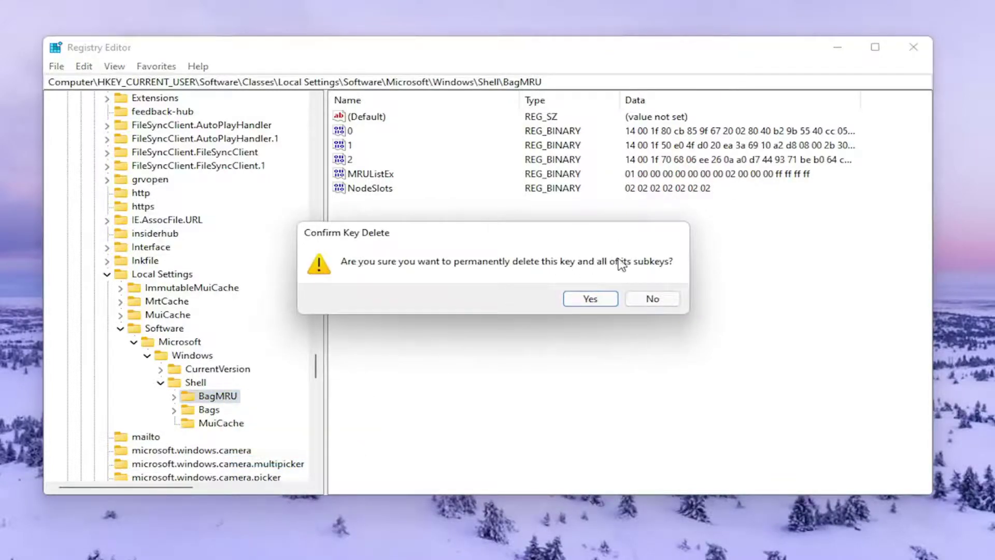
click(606, 304)
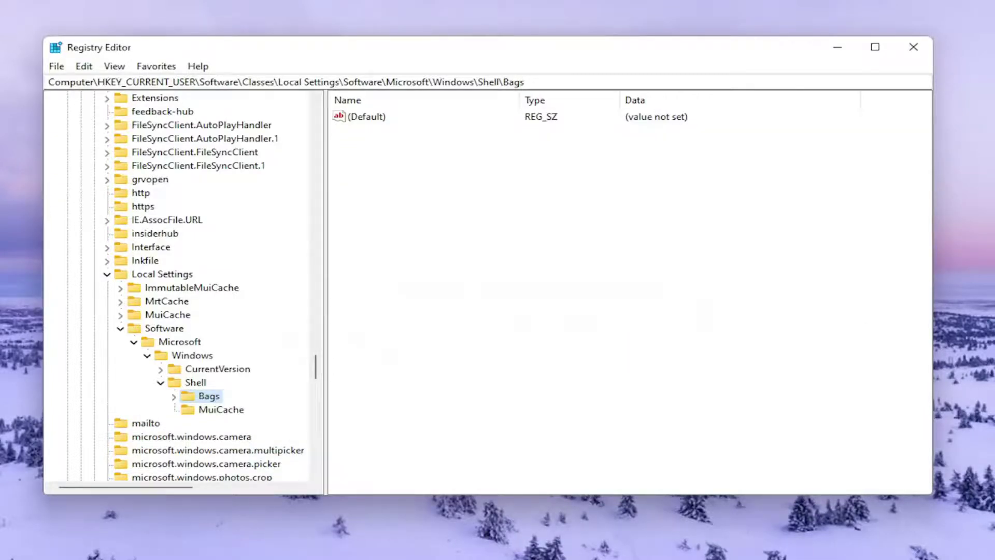
Delete the Bags key under Shell and confirm, leaving only MuiCache
right_click(208, 399)
click(248, 463)
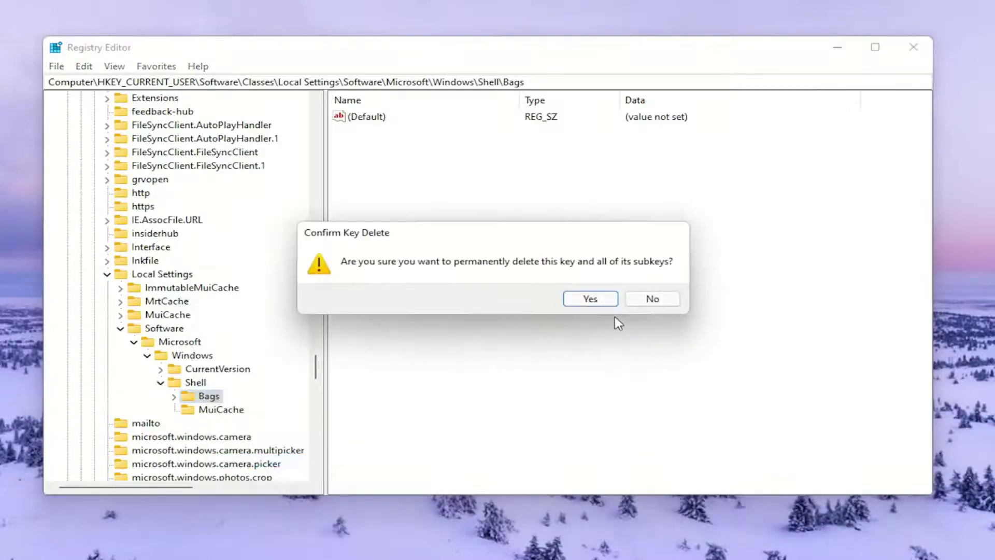
click(595, 305)
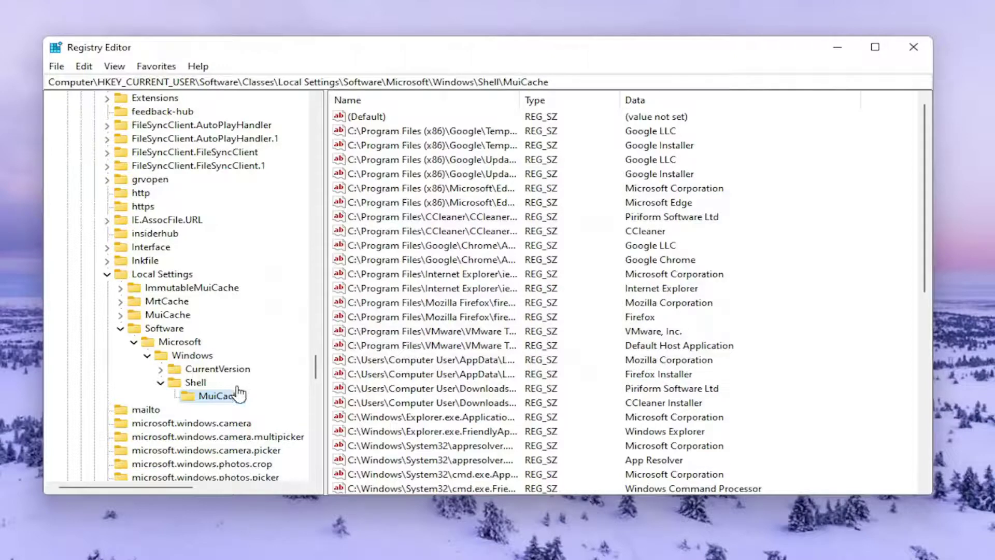
Collapse the Shell, Windows, Microsoft, Software, Local Settings, Classes and top-level Software branches
click(160, 382)
click(147, 355)
click(134, 342)
click(120, 328)
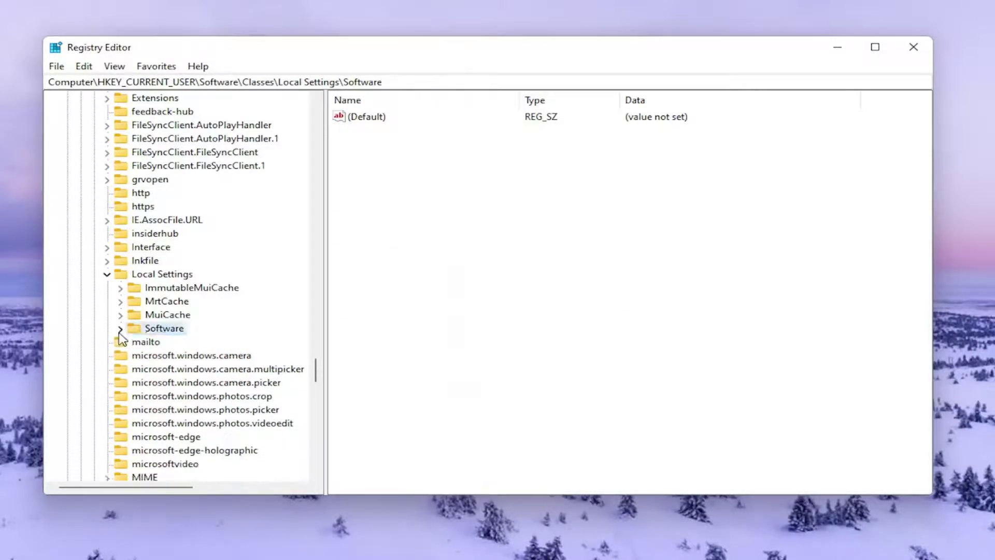
click(107, 273)
scroll(277, 321, up, 10)
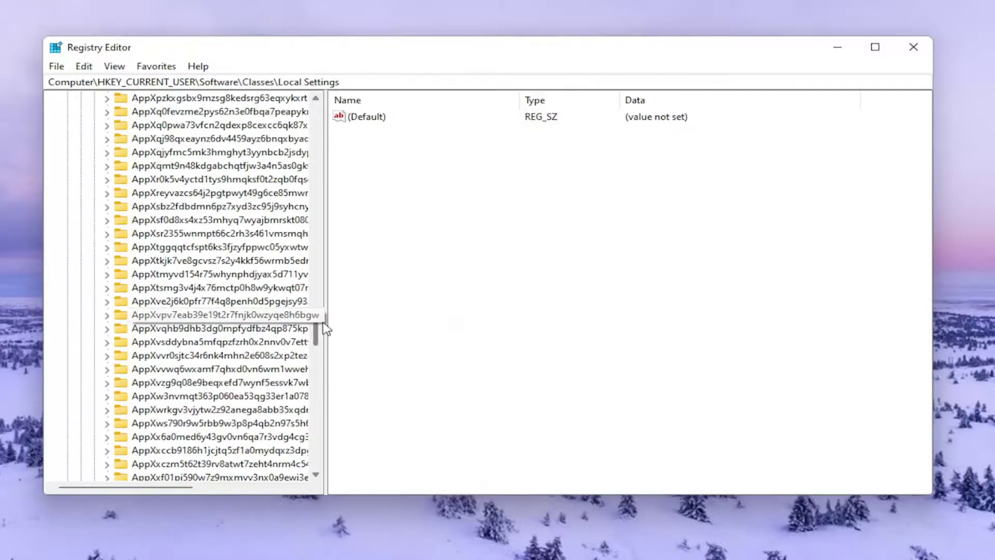
drag(318, 328, 326, 106)
click(94, 298)
click(81, 247)
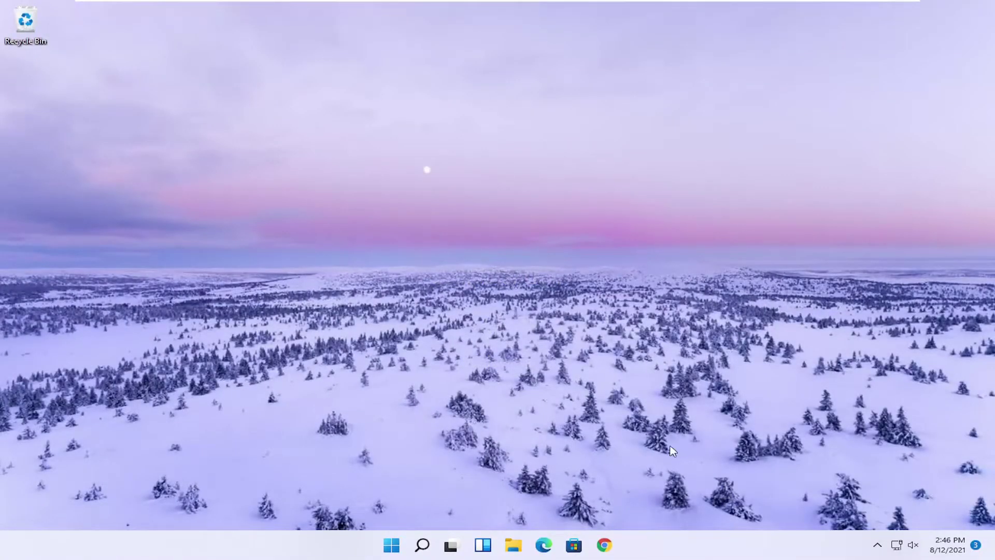
click(513, 543)
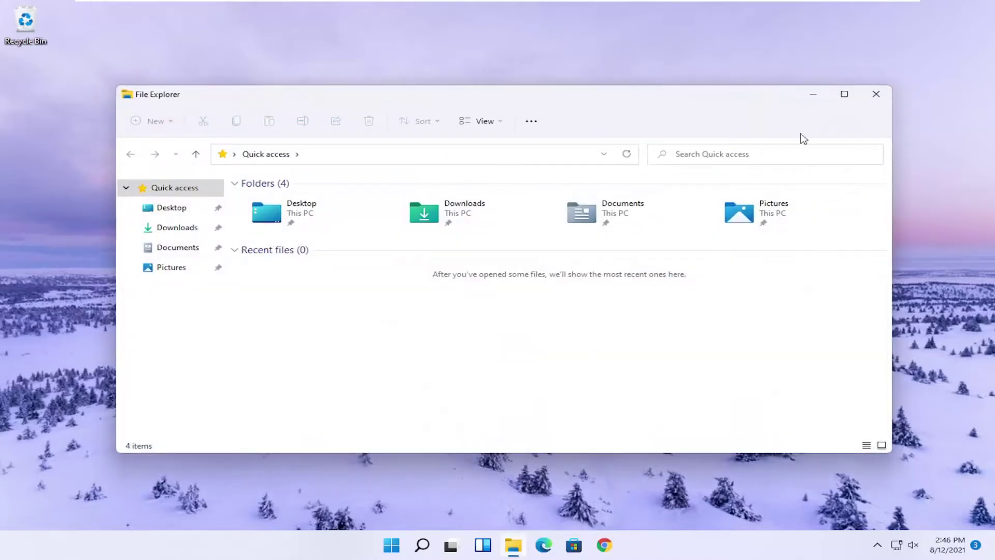
click(875, 94)
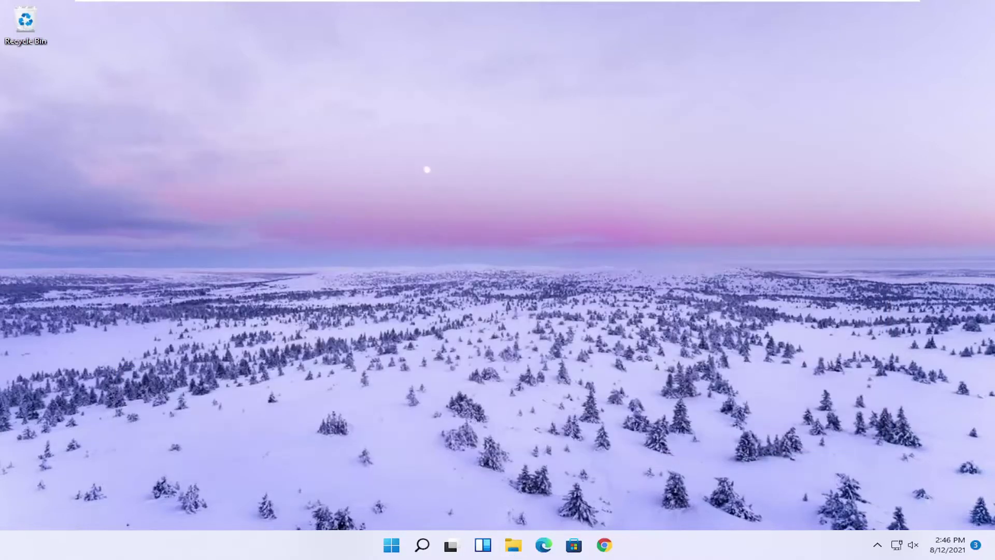